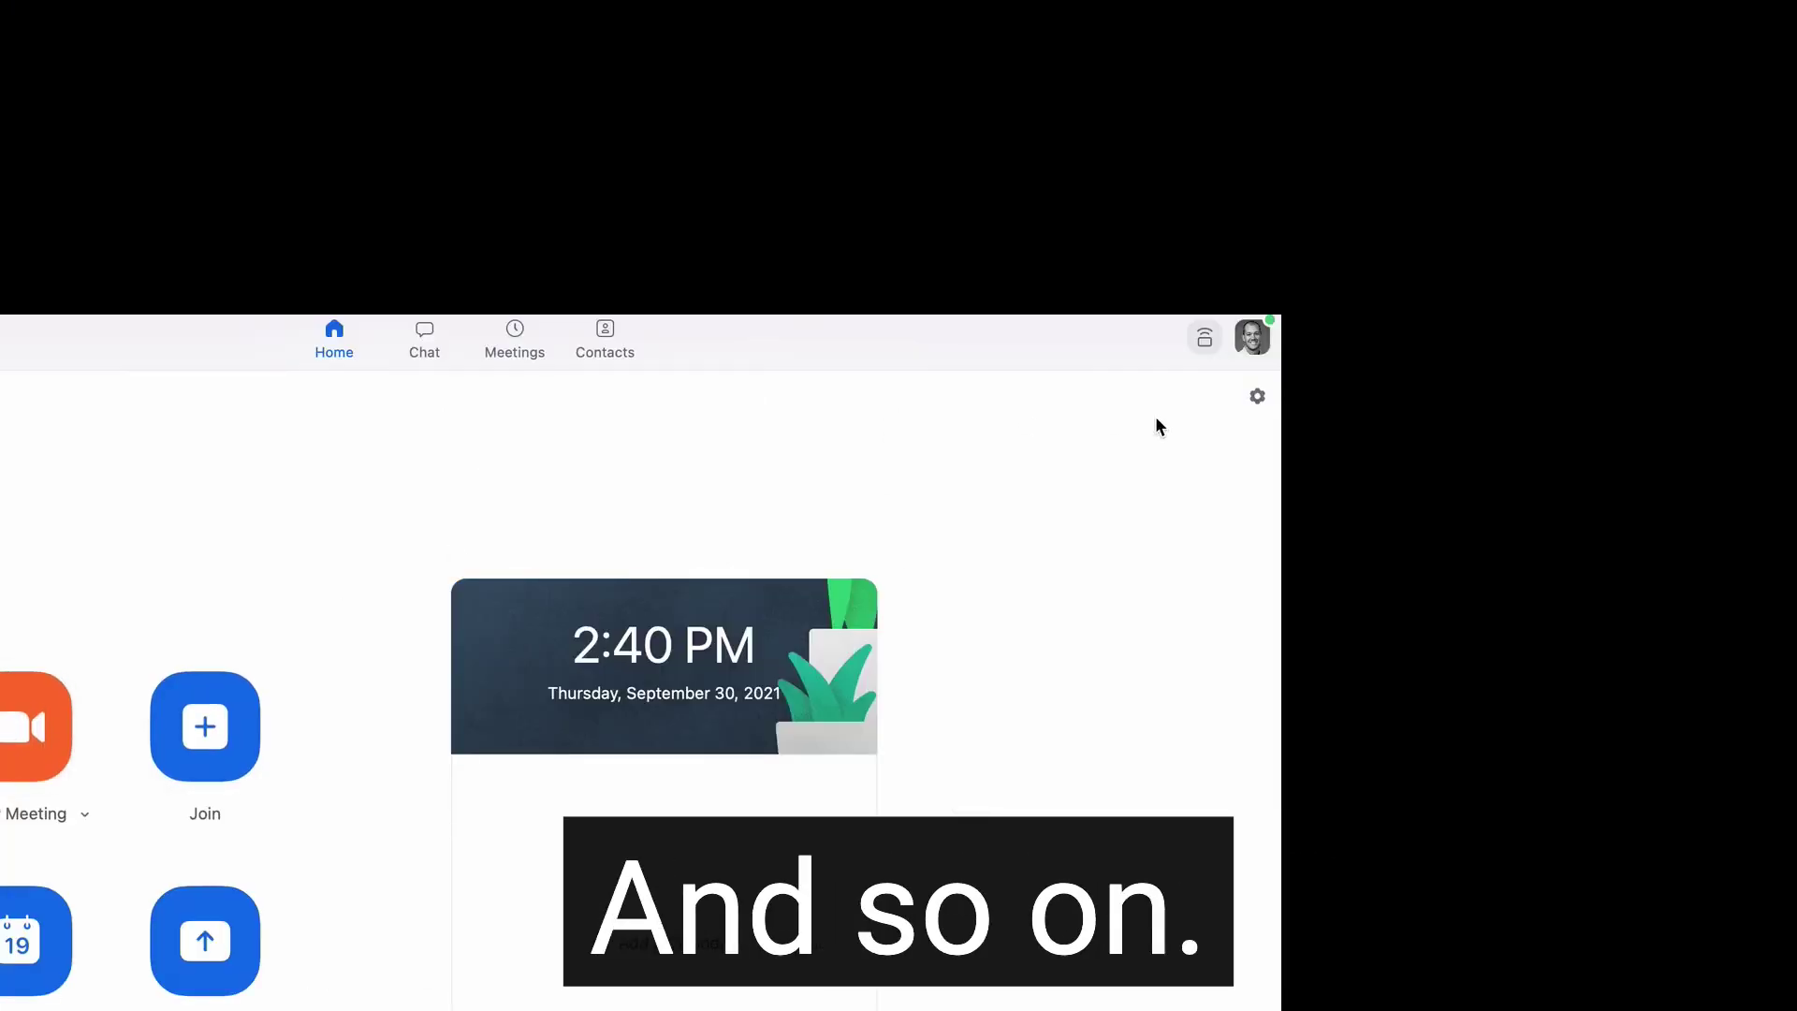
Open the Zoom desktop settings and follow View More Settings to the web portal
click(1258, 399)
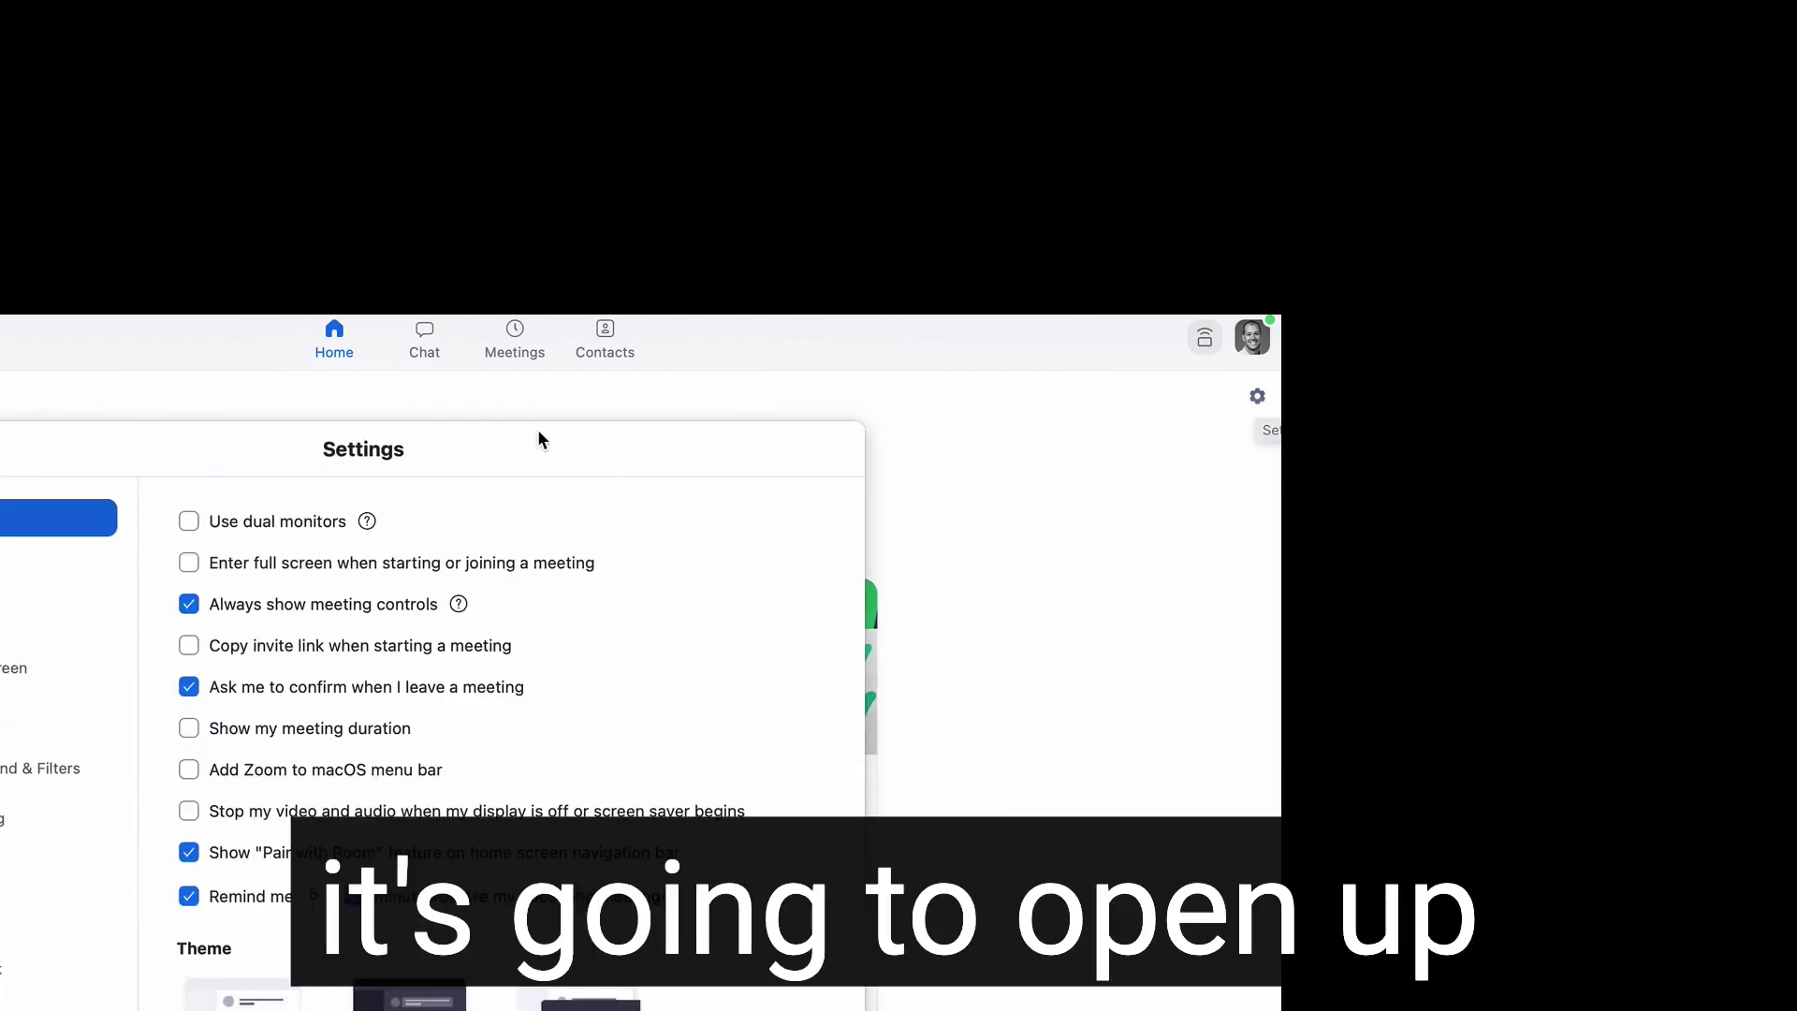
drag(506, 446, 485, 457)
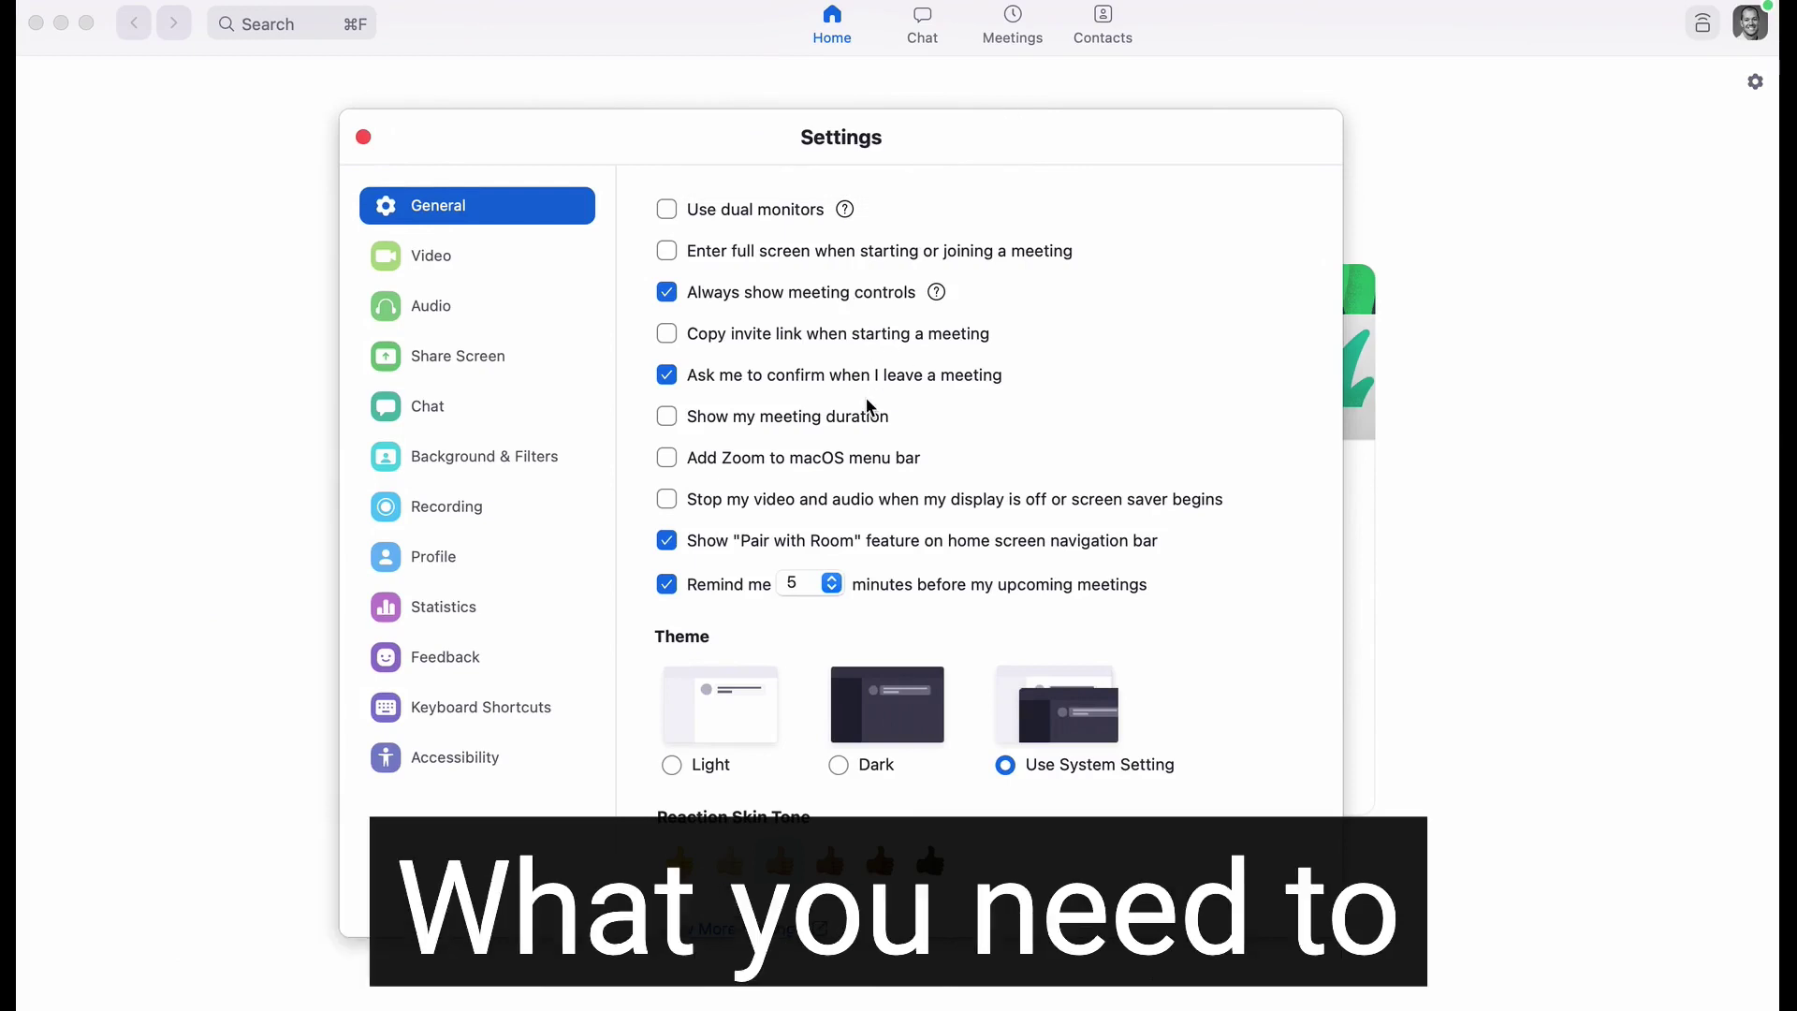
scroll(866, 407, down, 1)
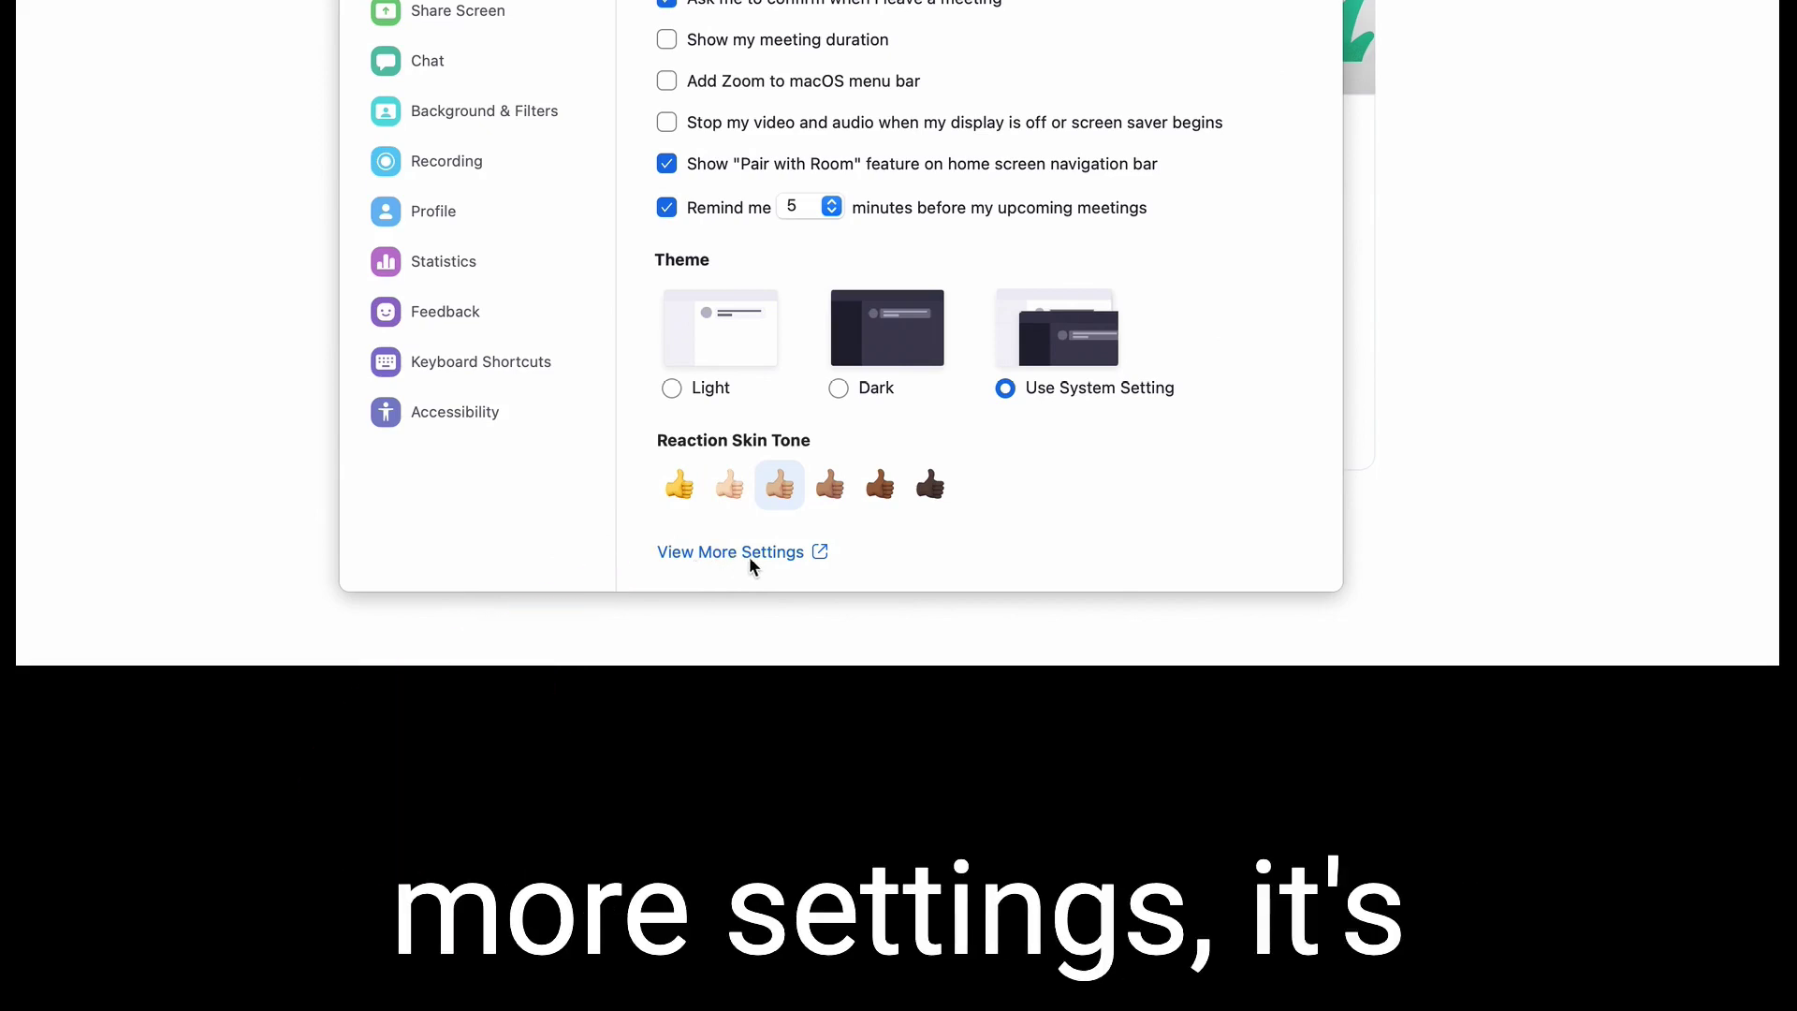
click(755, 555)
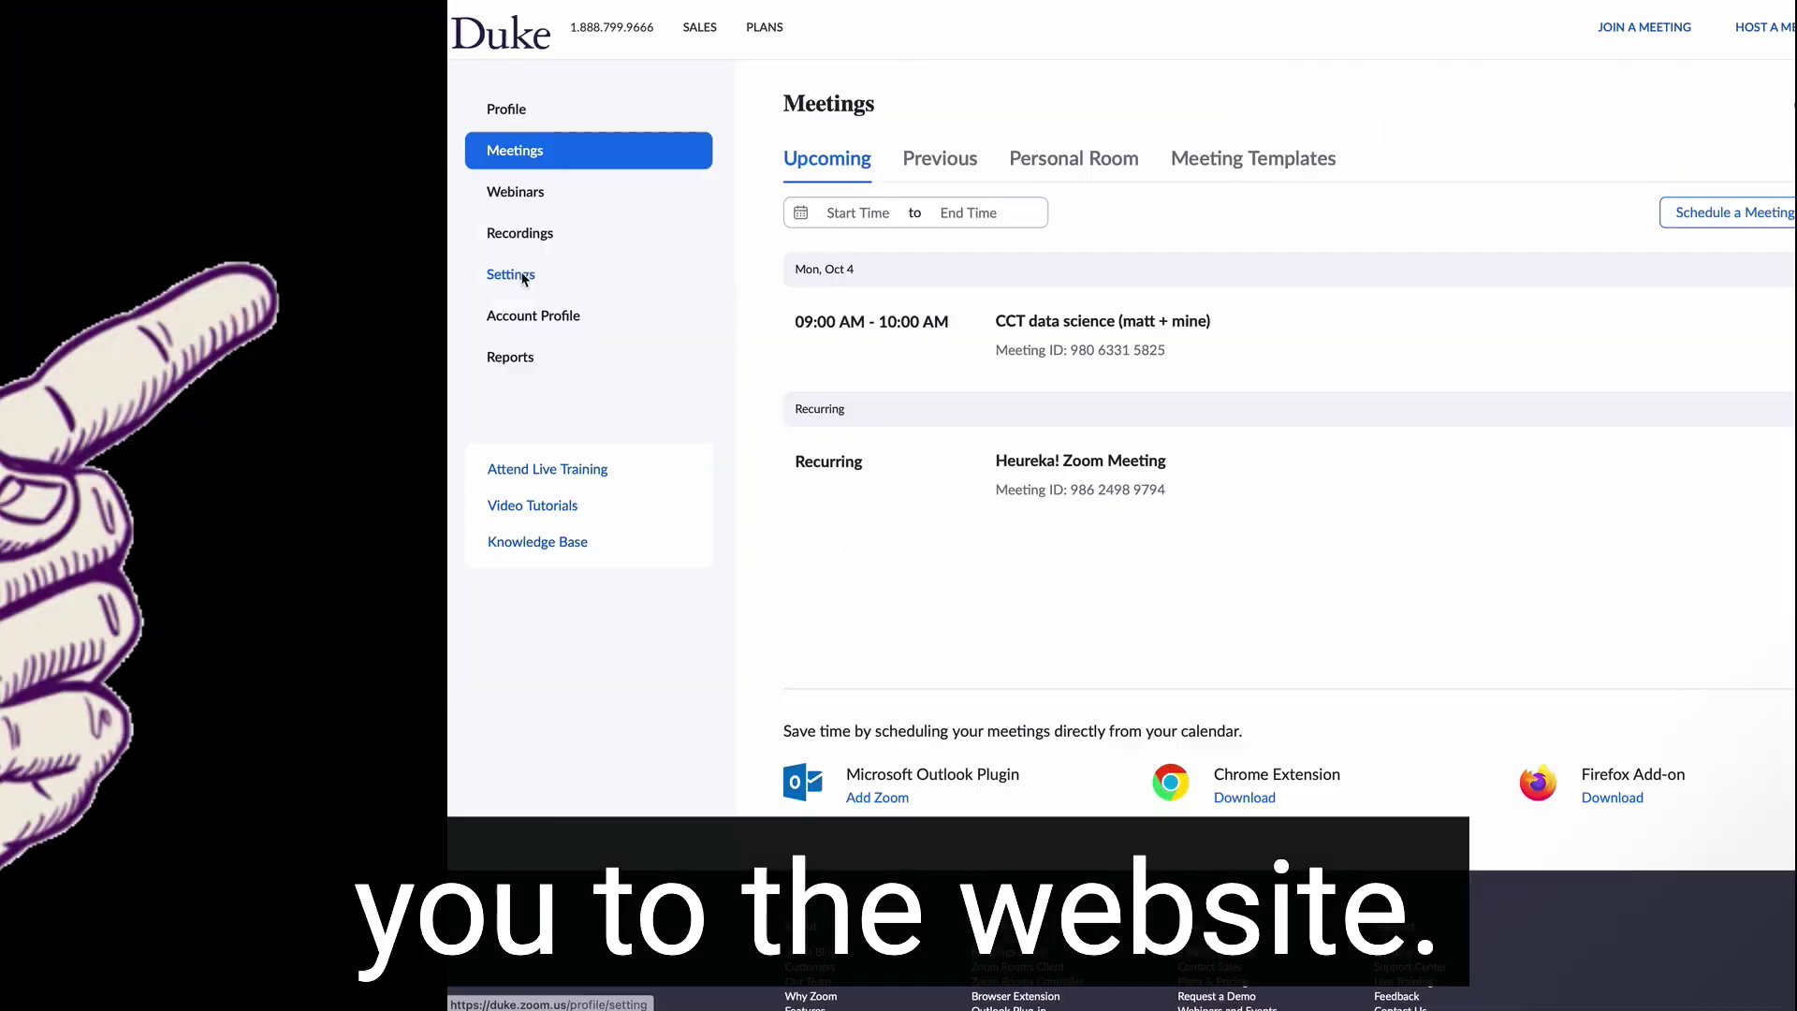
Switch on Closed captioning under the portal's In Meeting (Advanced) settings
click(521, 277)
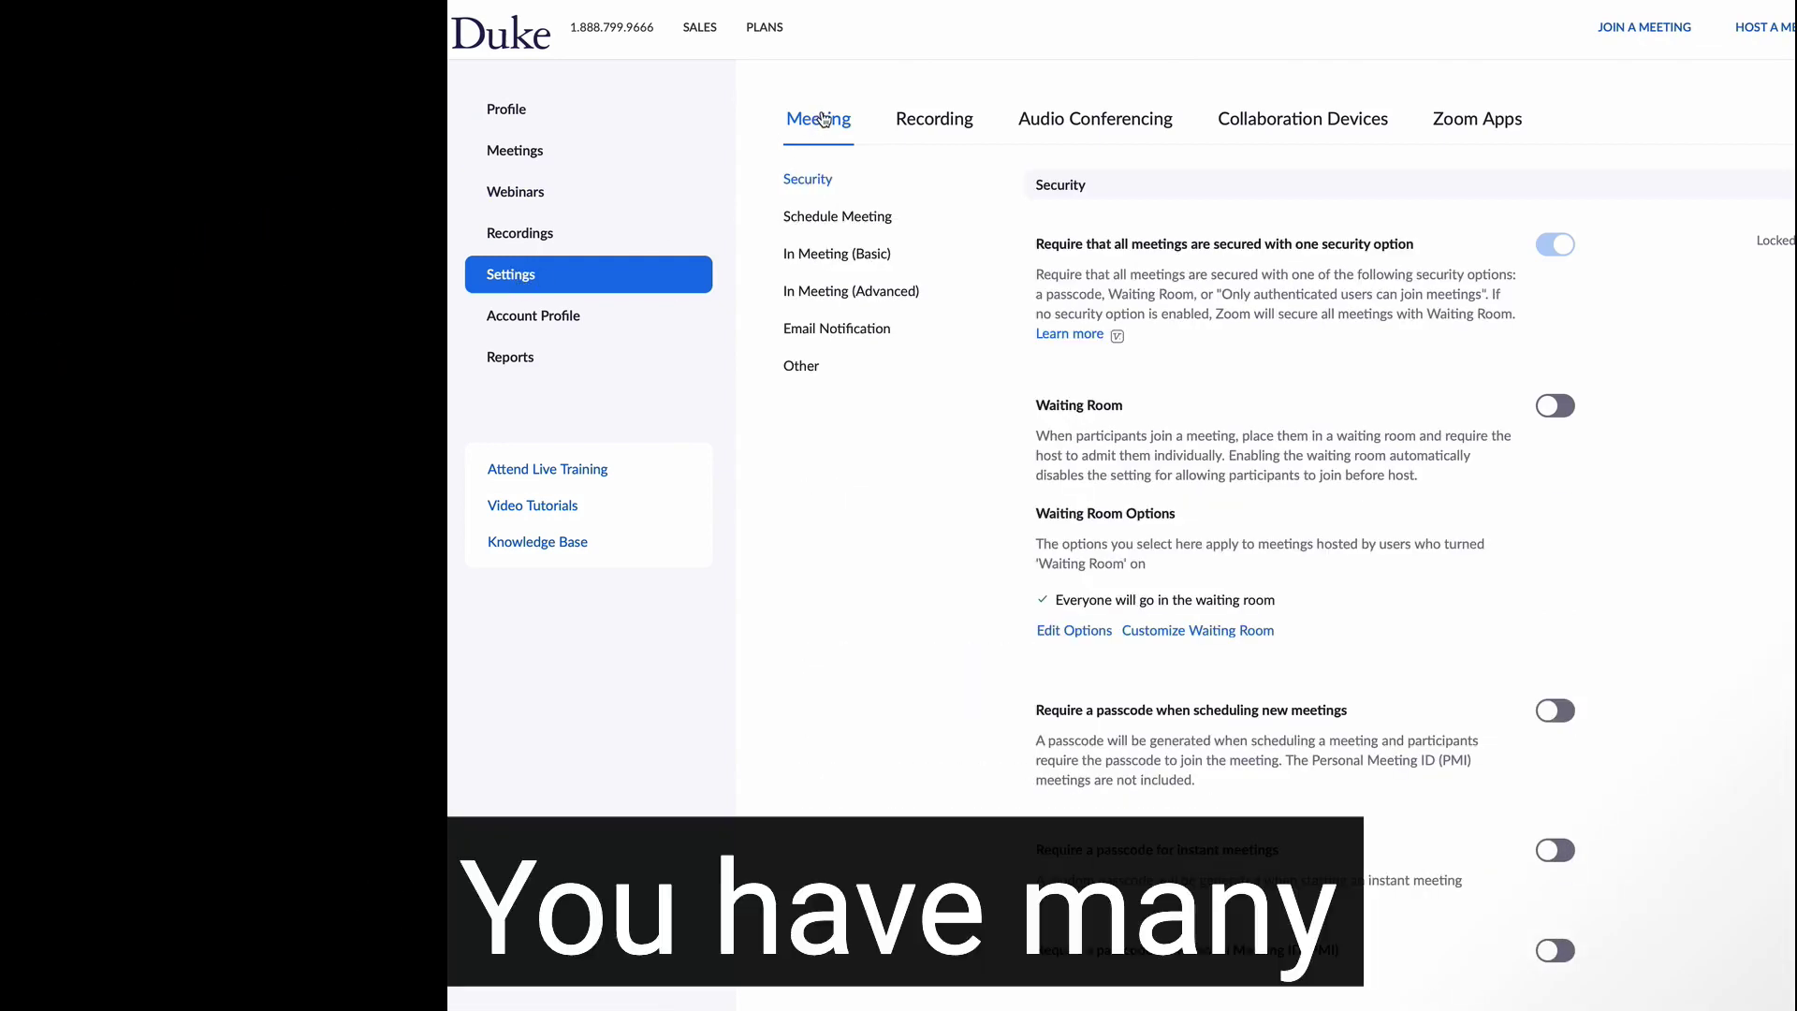
click(850, 291)
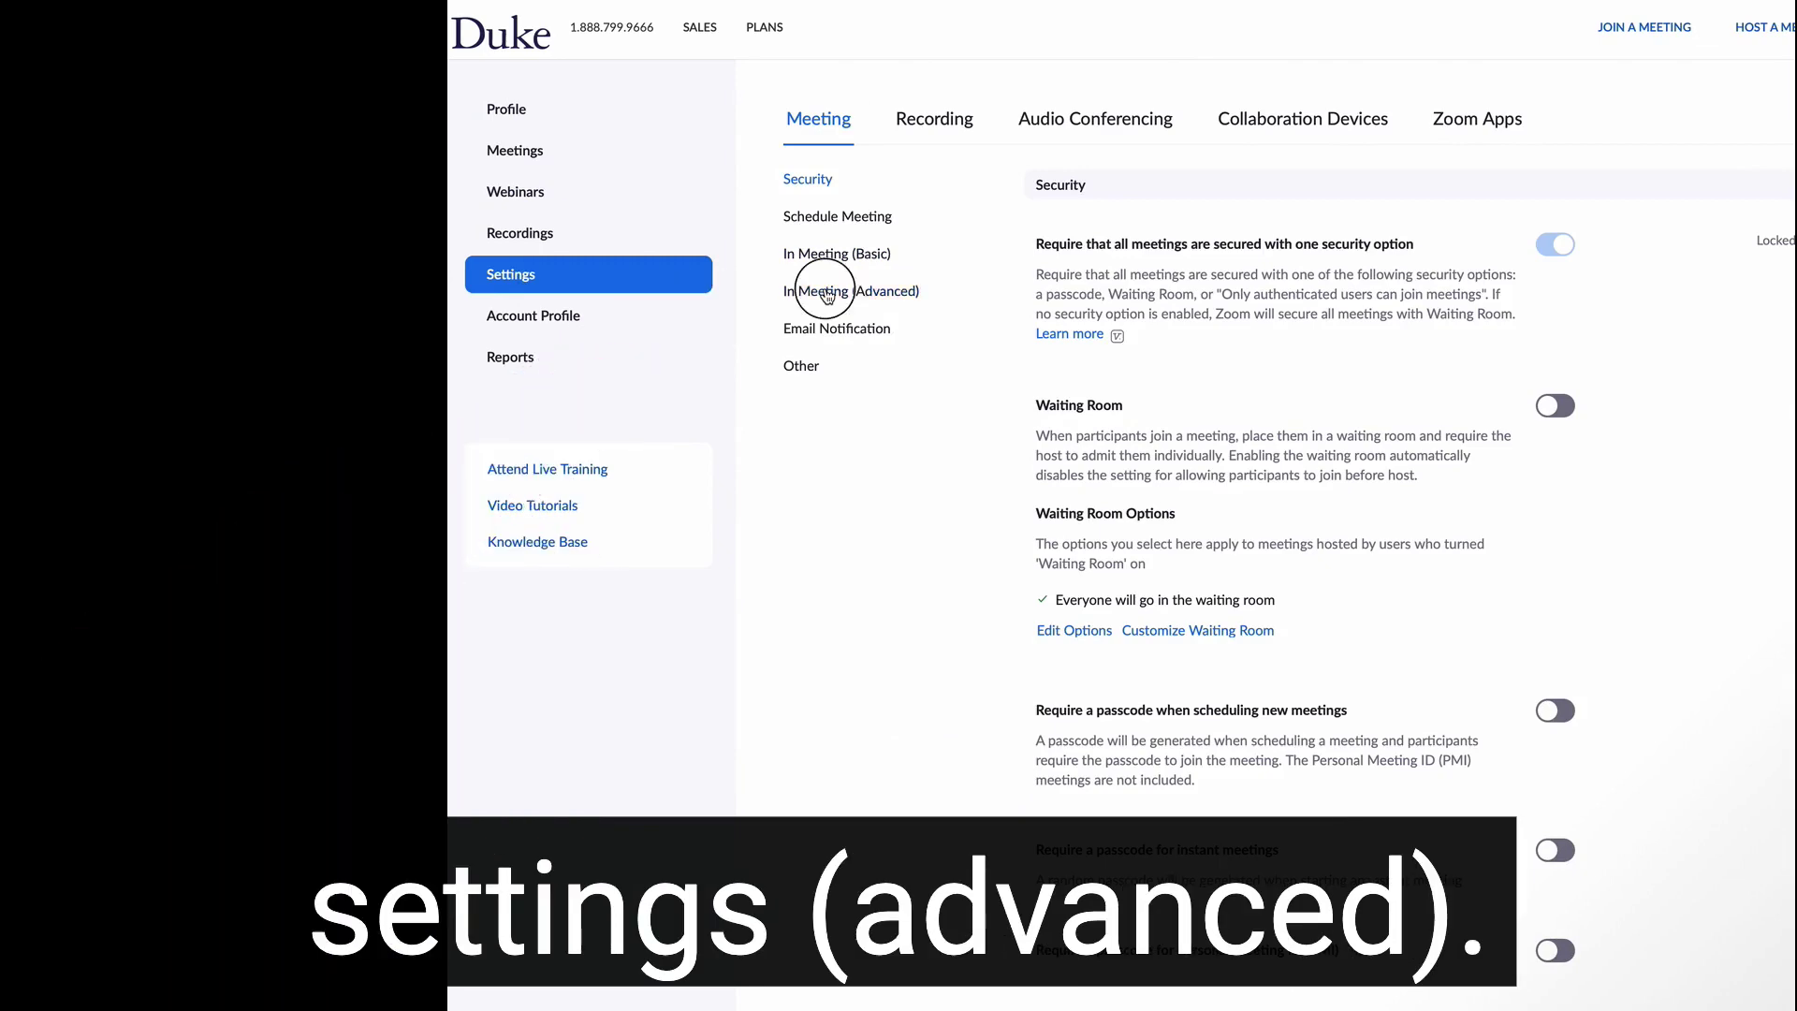
scroll(896, 571, down, 1)
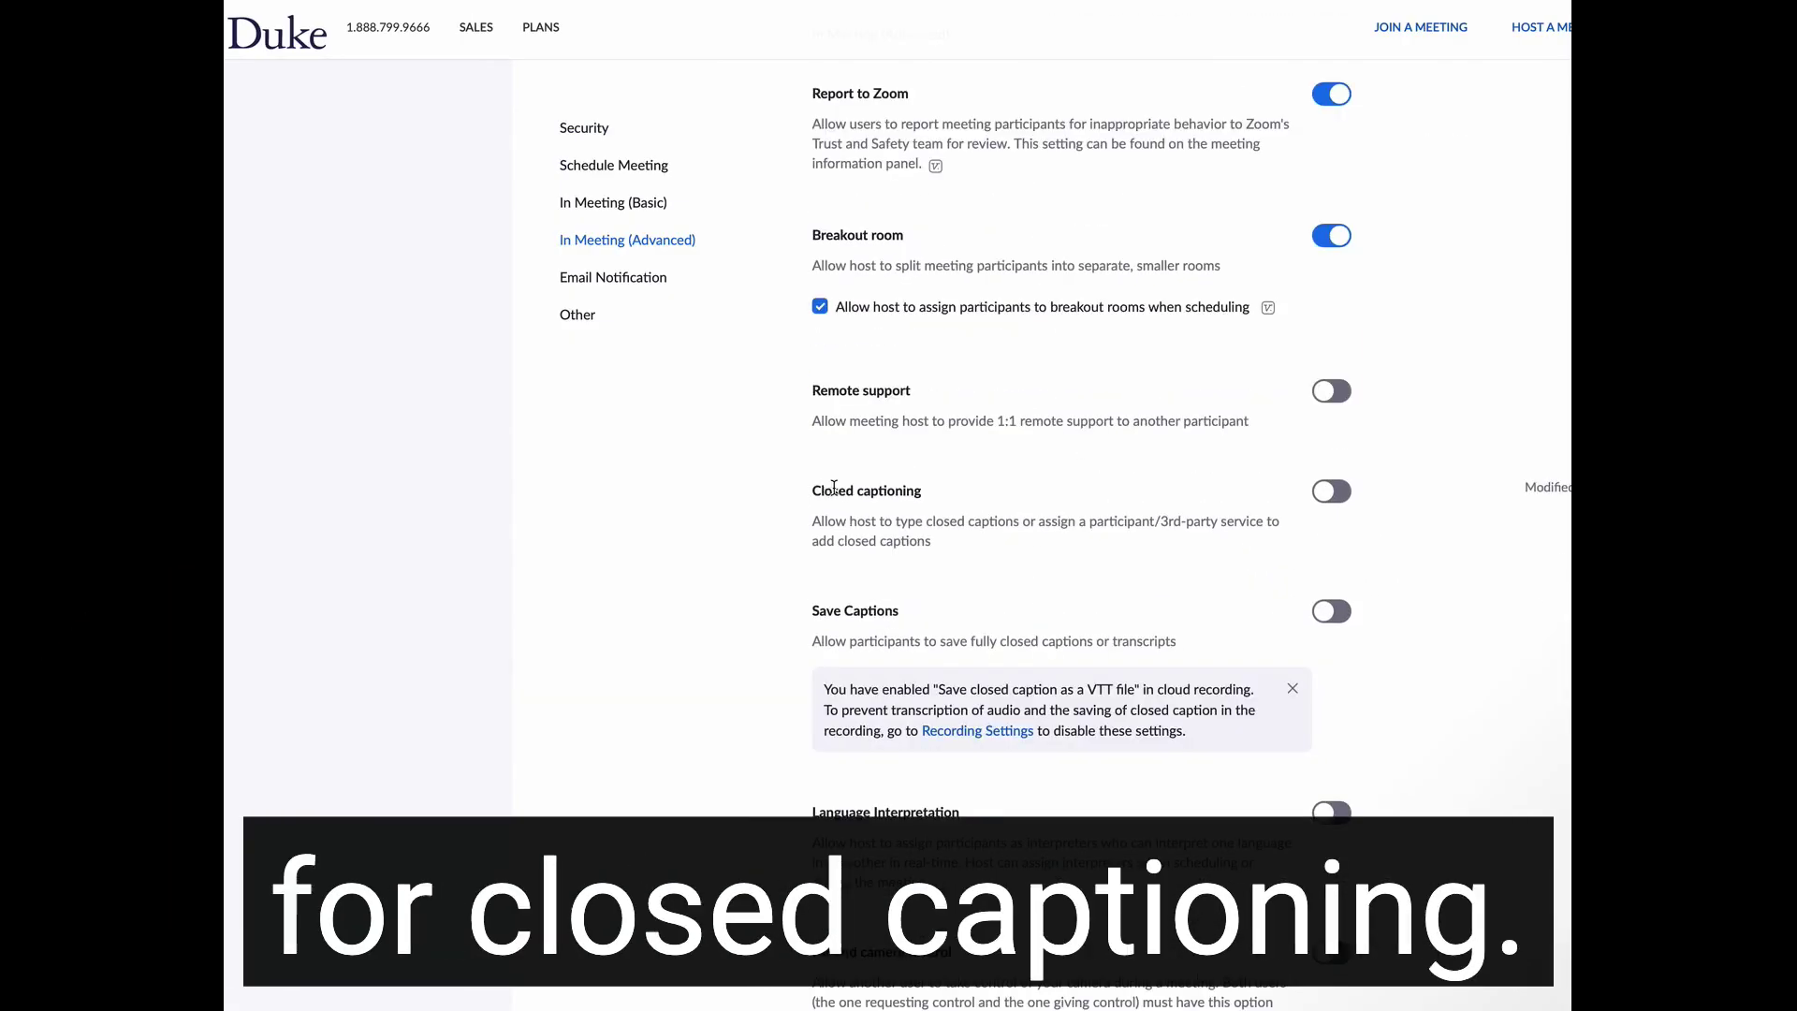
drag(813, 485, 983, 526)
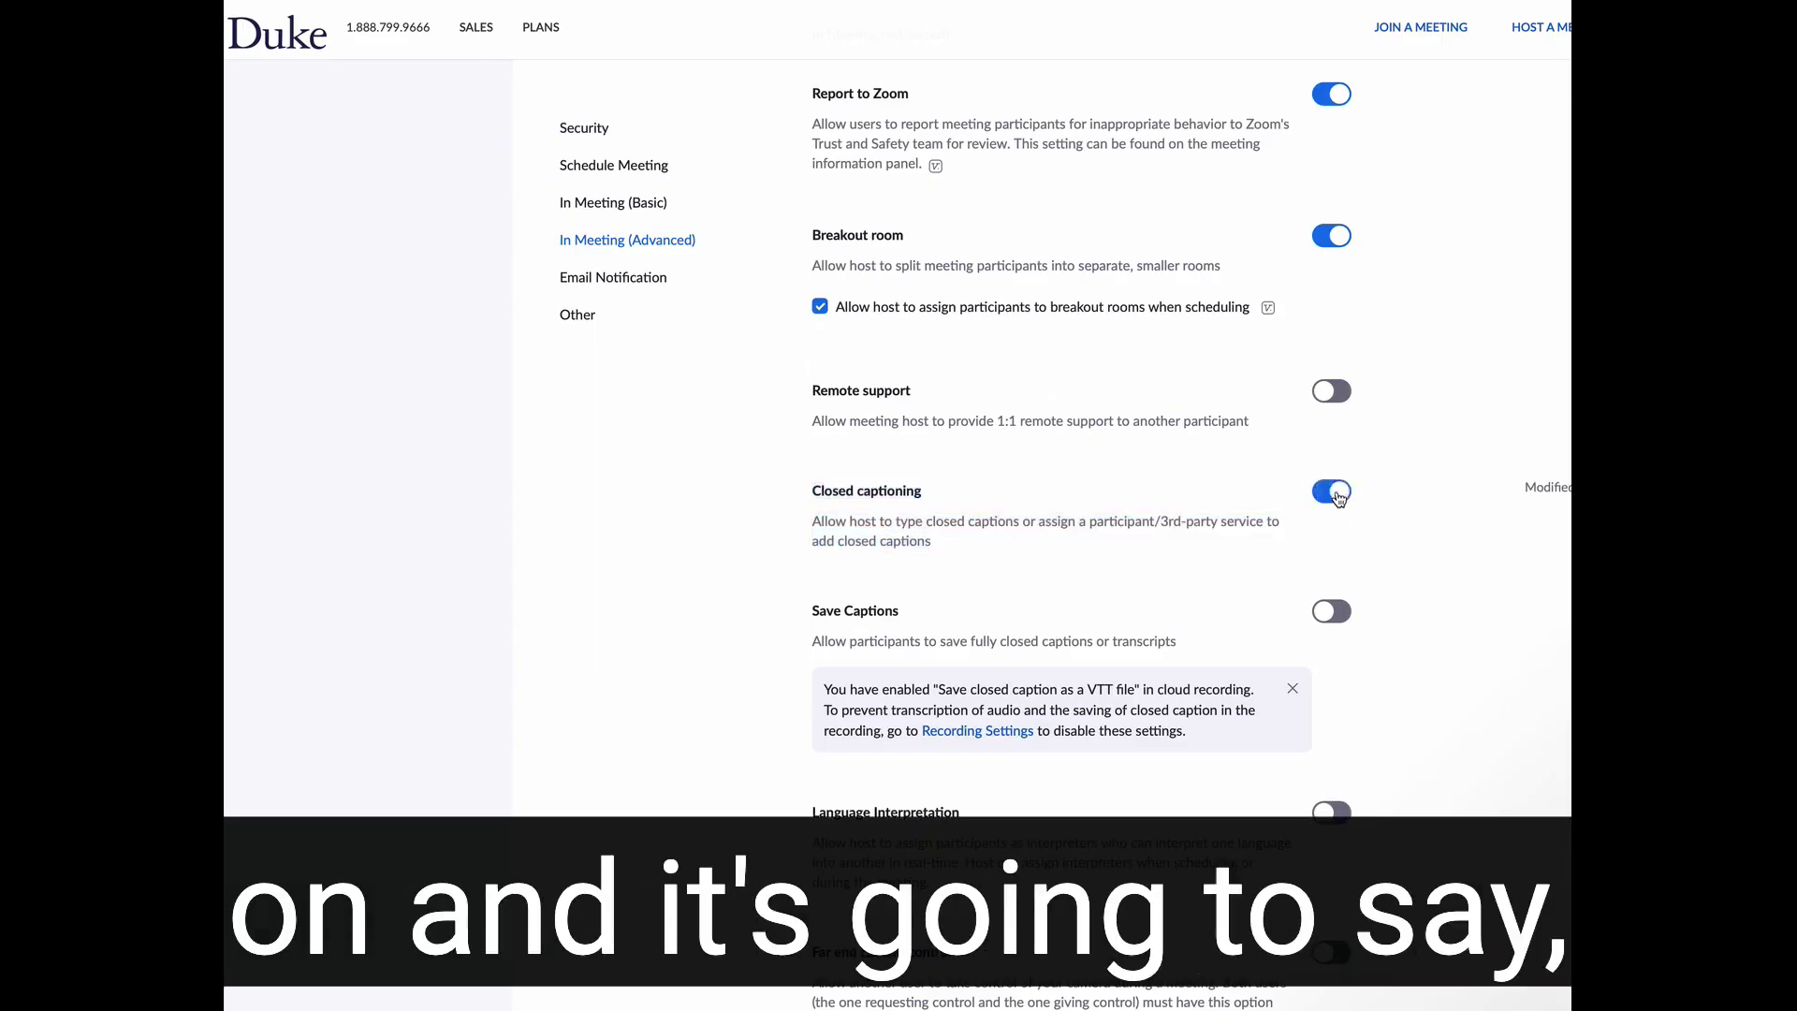
click(1334, 491)
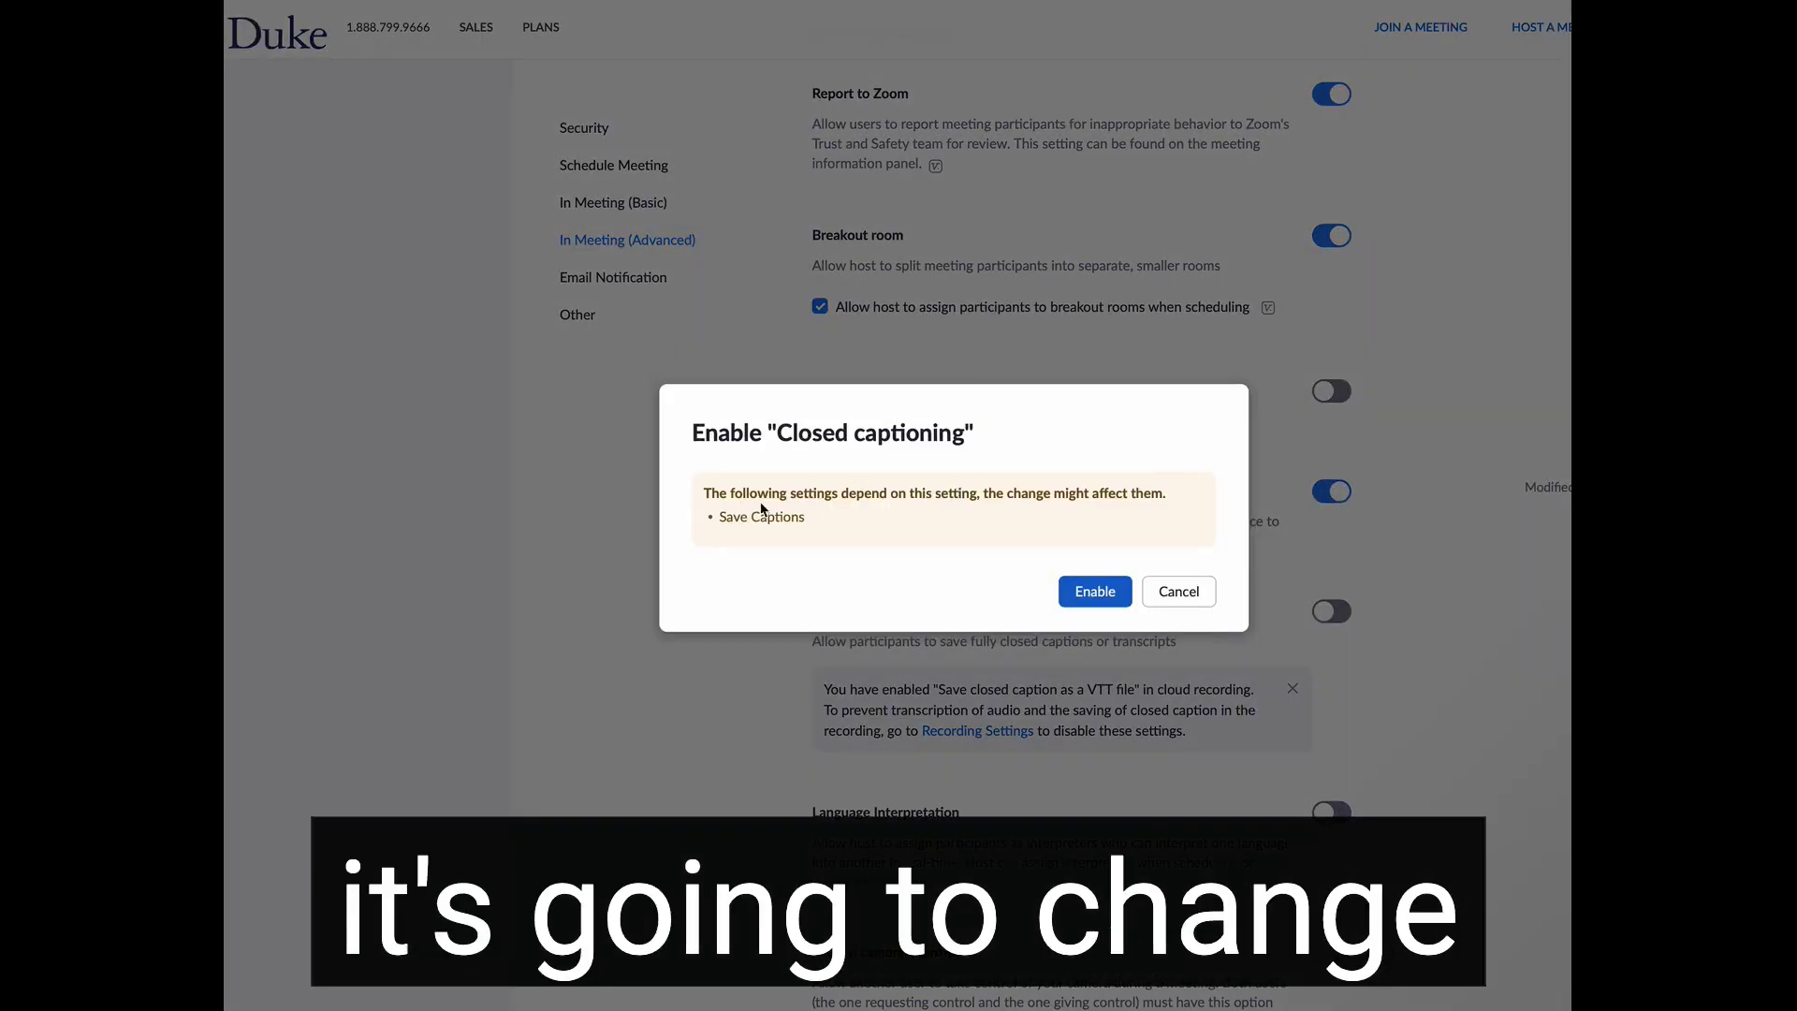
Confirm enabling Closed captioning, turn off caption API token integration, and save
click(1095, 592)
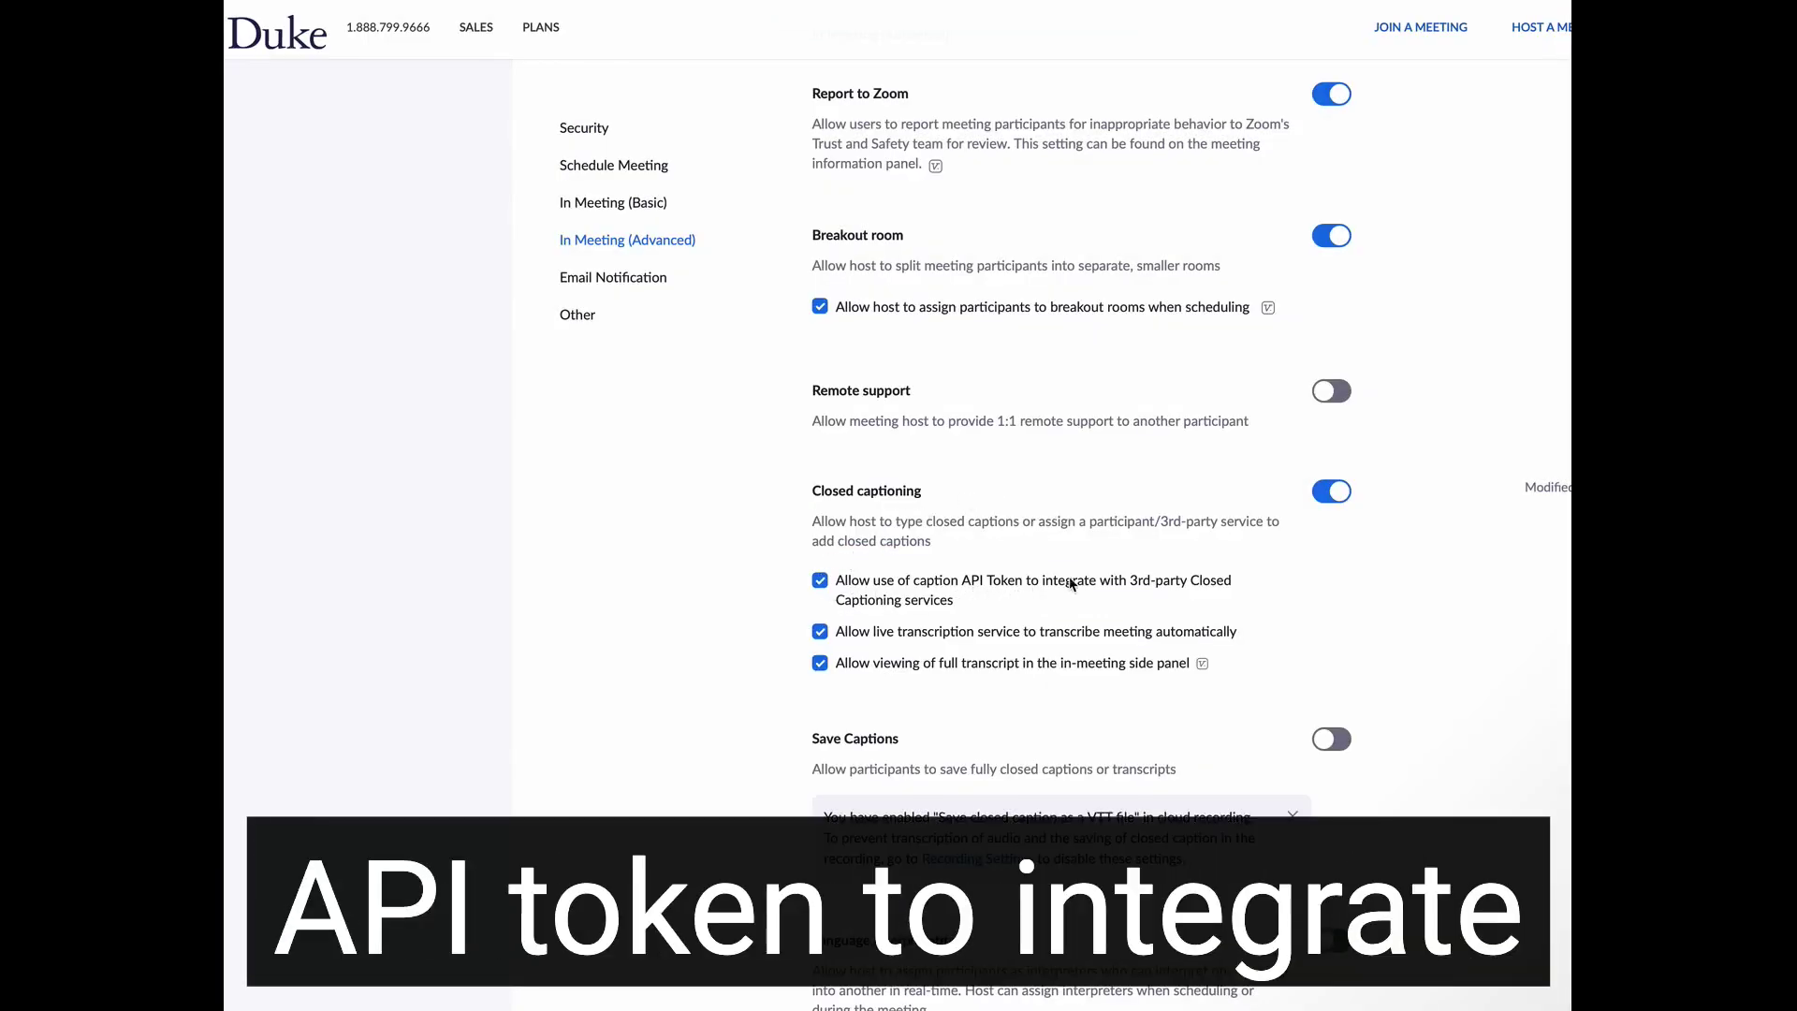
drag(954, 600, 837, 573)
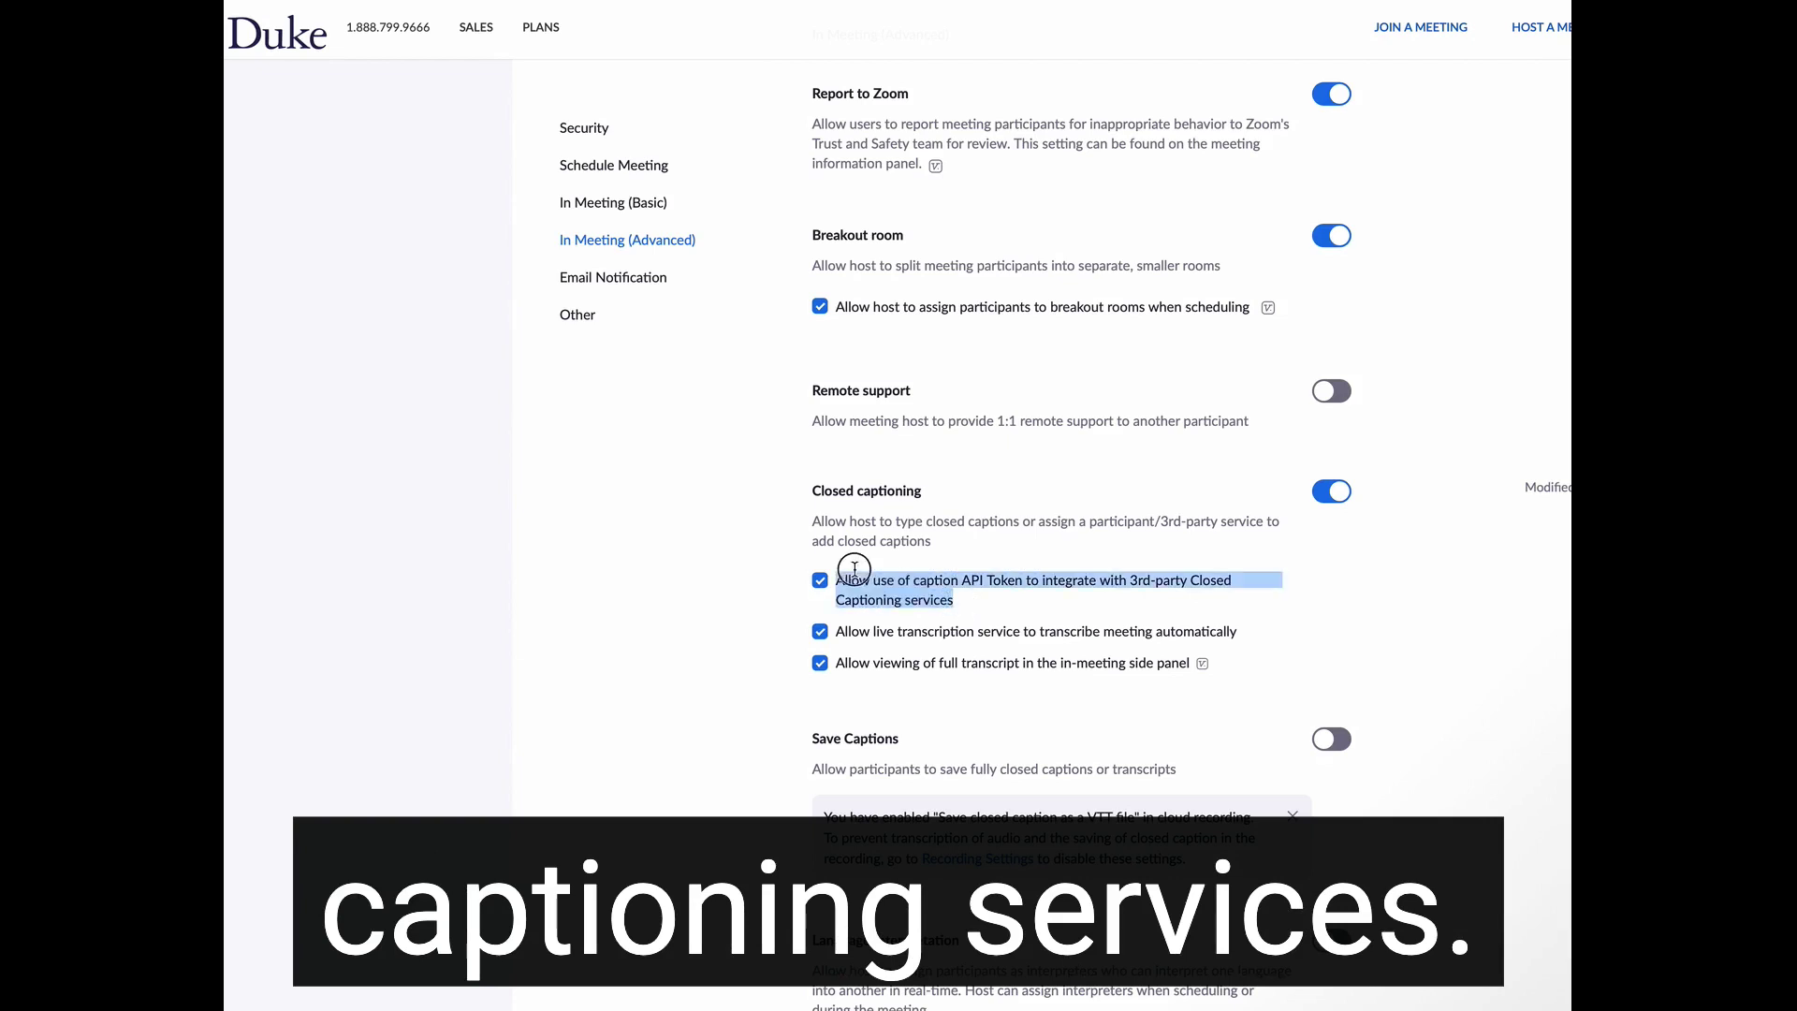
click(967, 600)
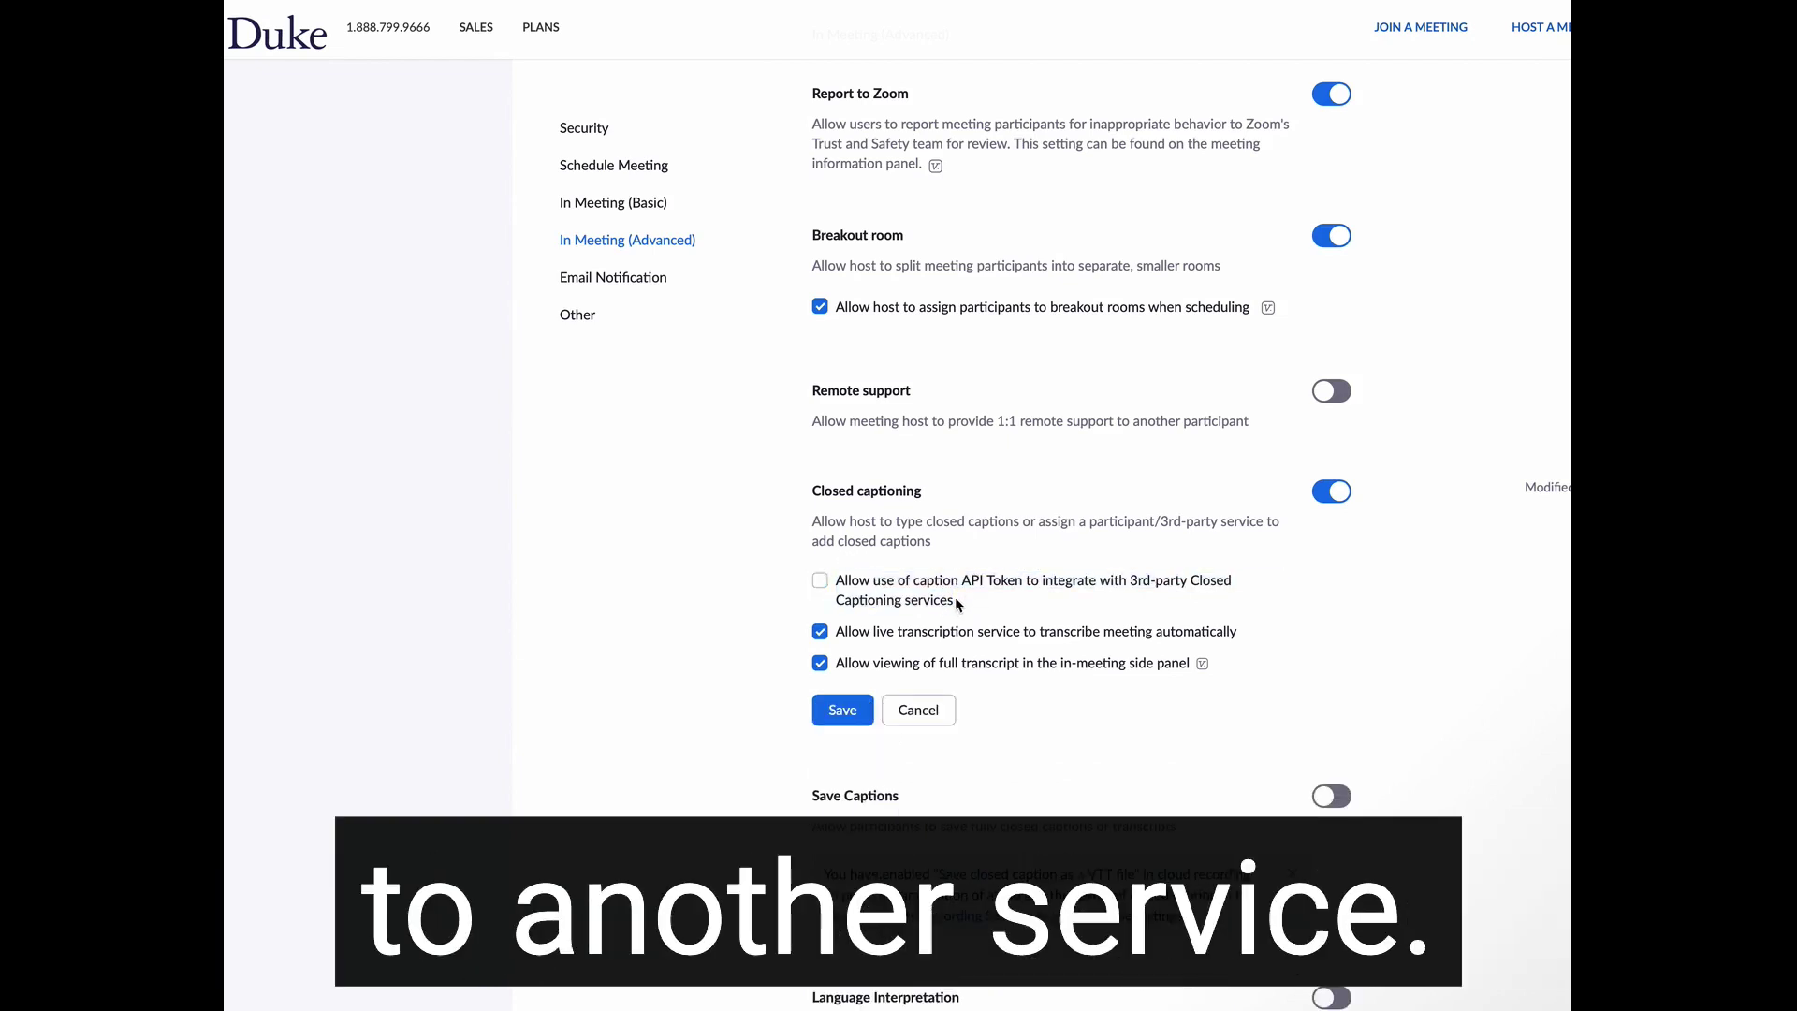
click(959, 603)
click(820, 580)
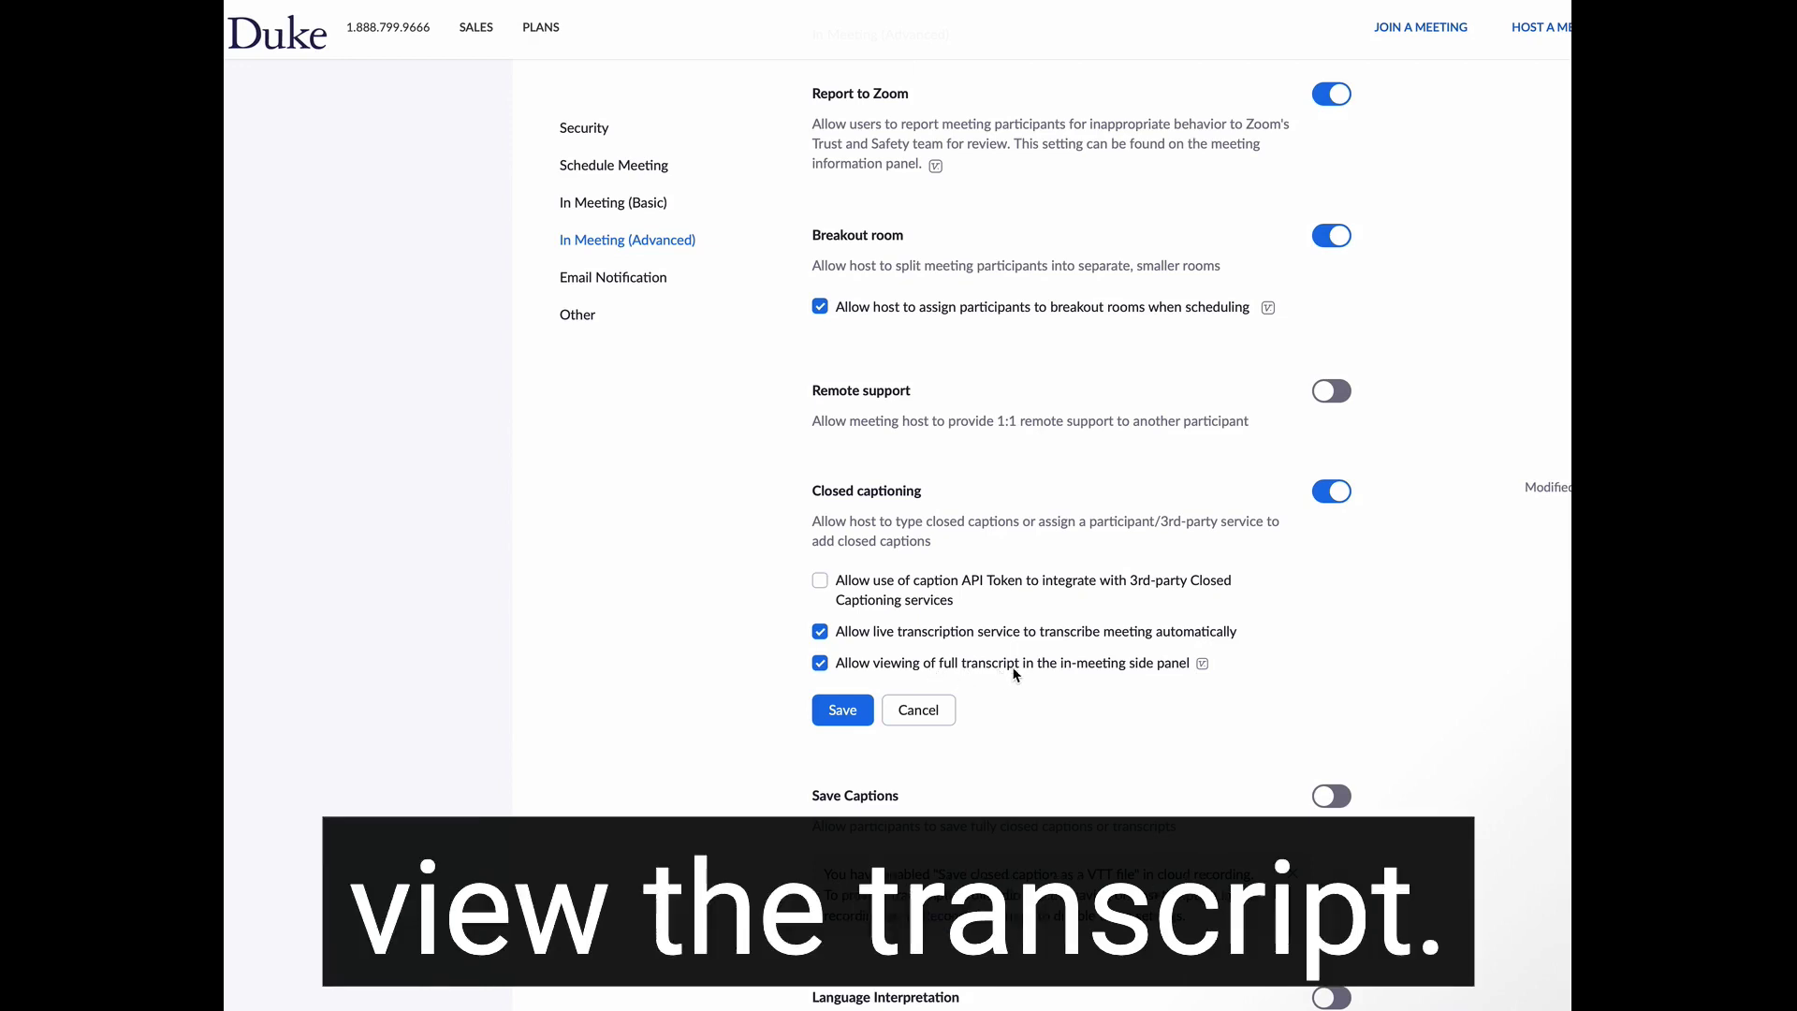
click(842, 710)
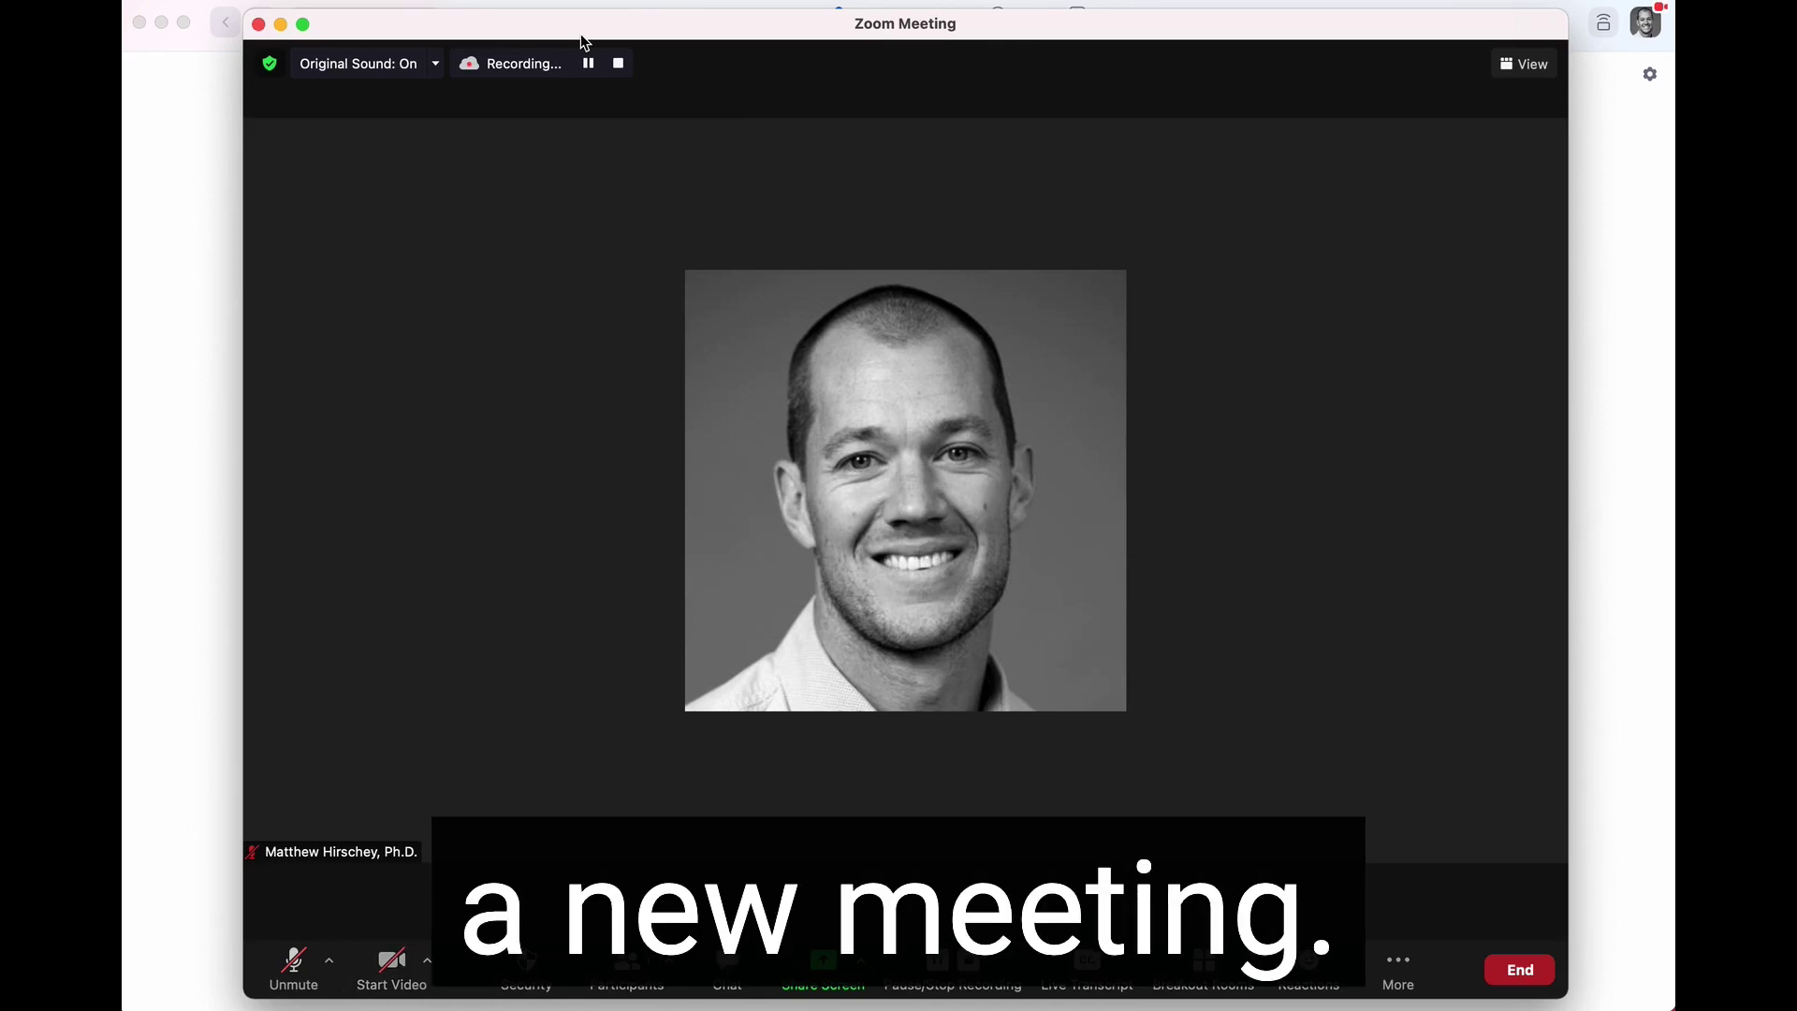
Unmute the microphone in the new meeting
click(292, 964)
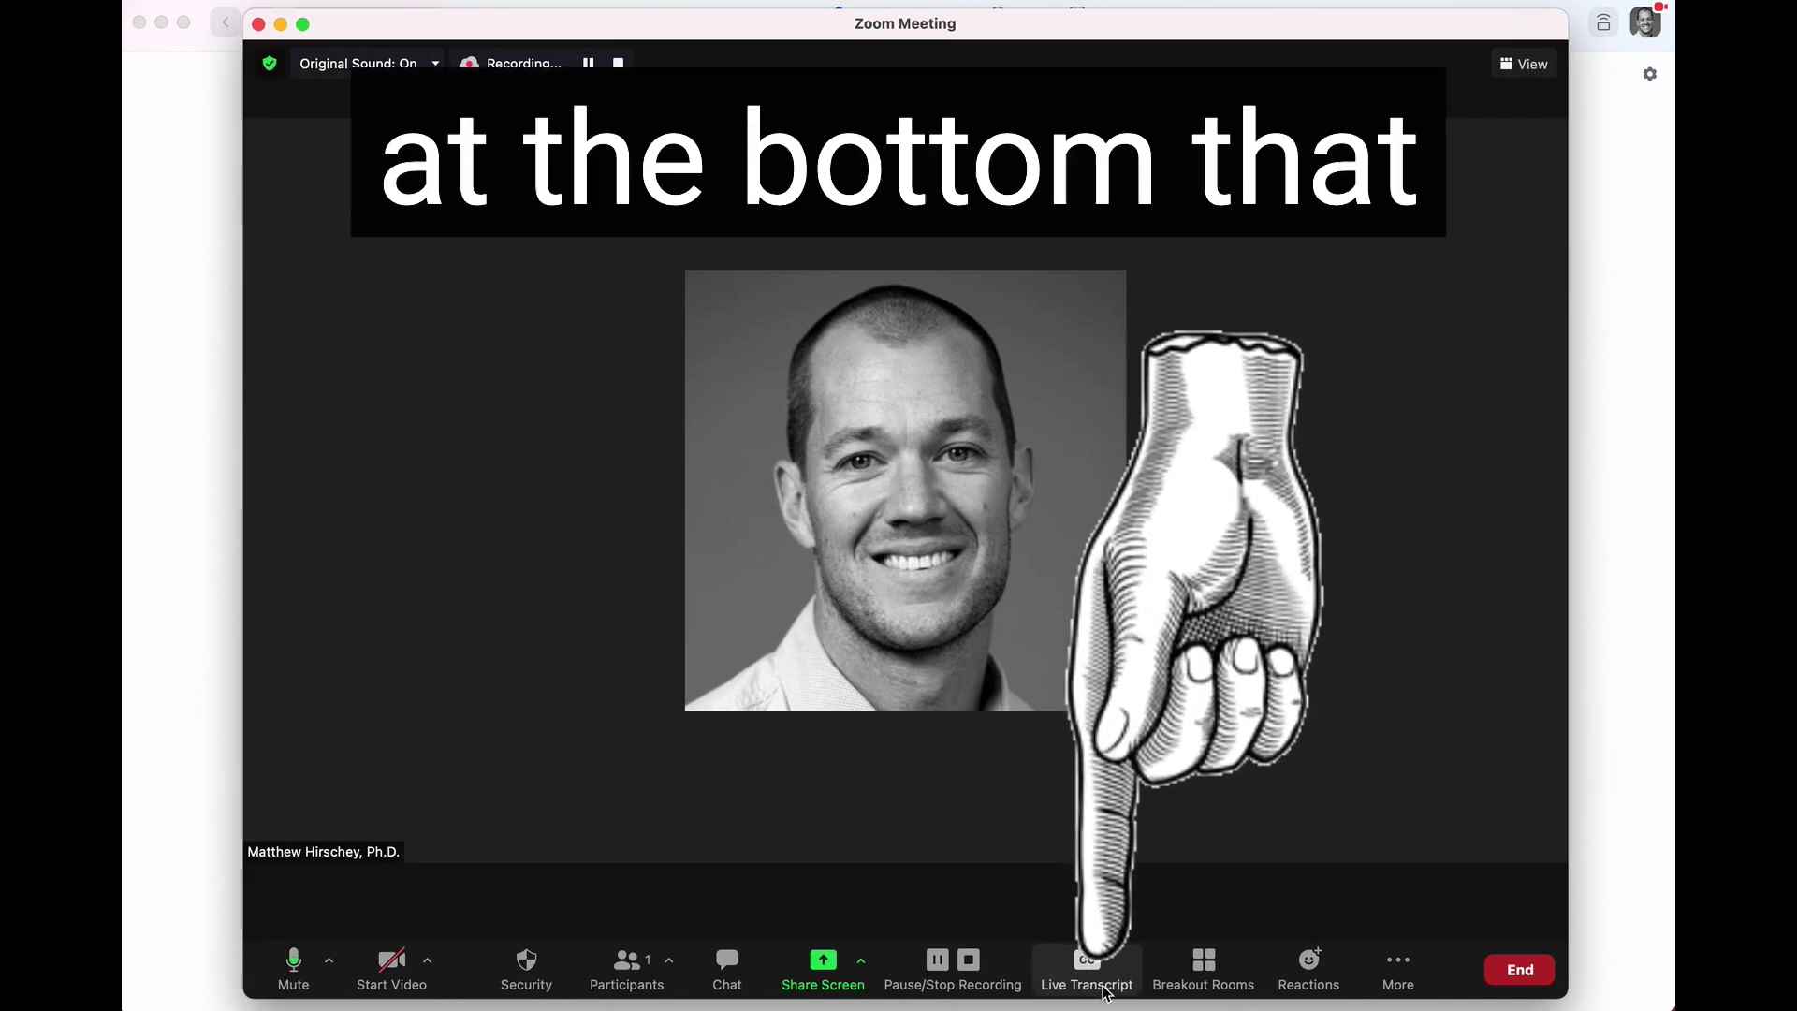
Enable Live Transcription from the meeting's Live Transcript options
click(1084, 969)
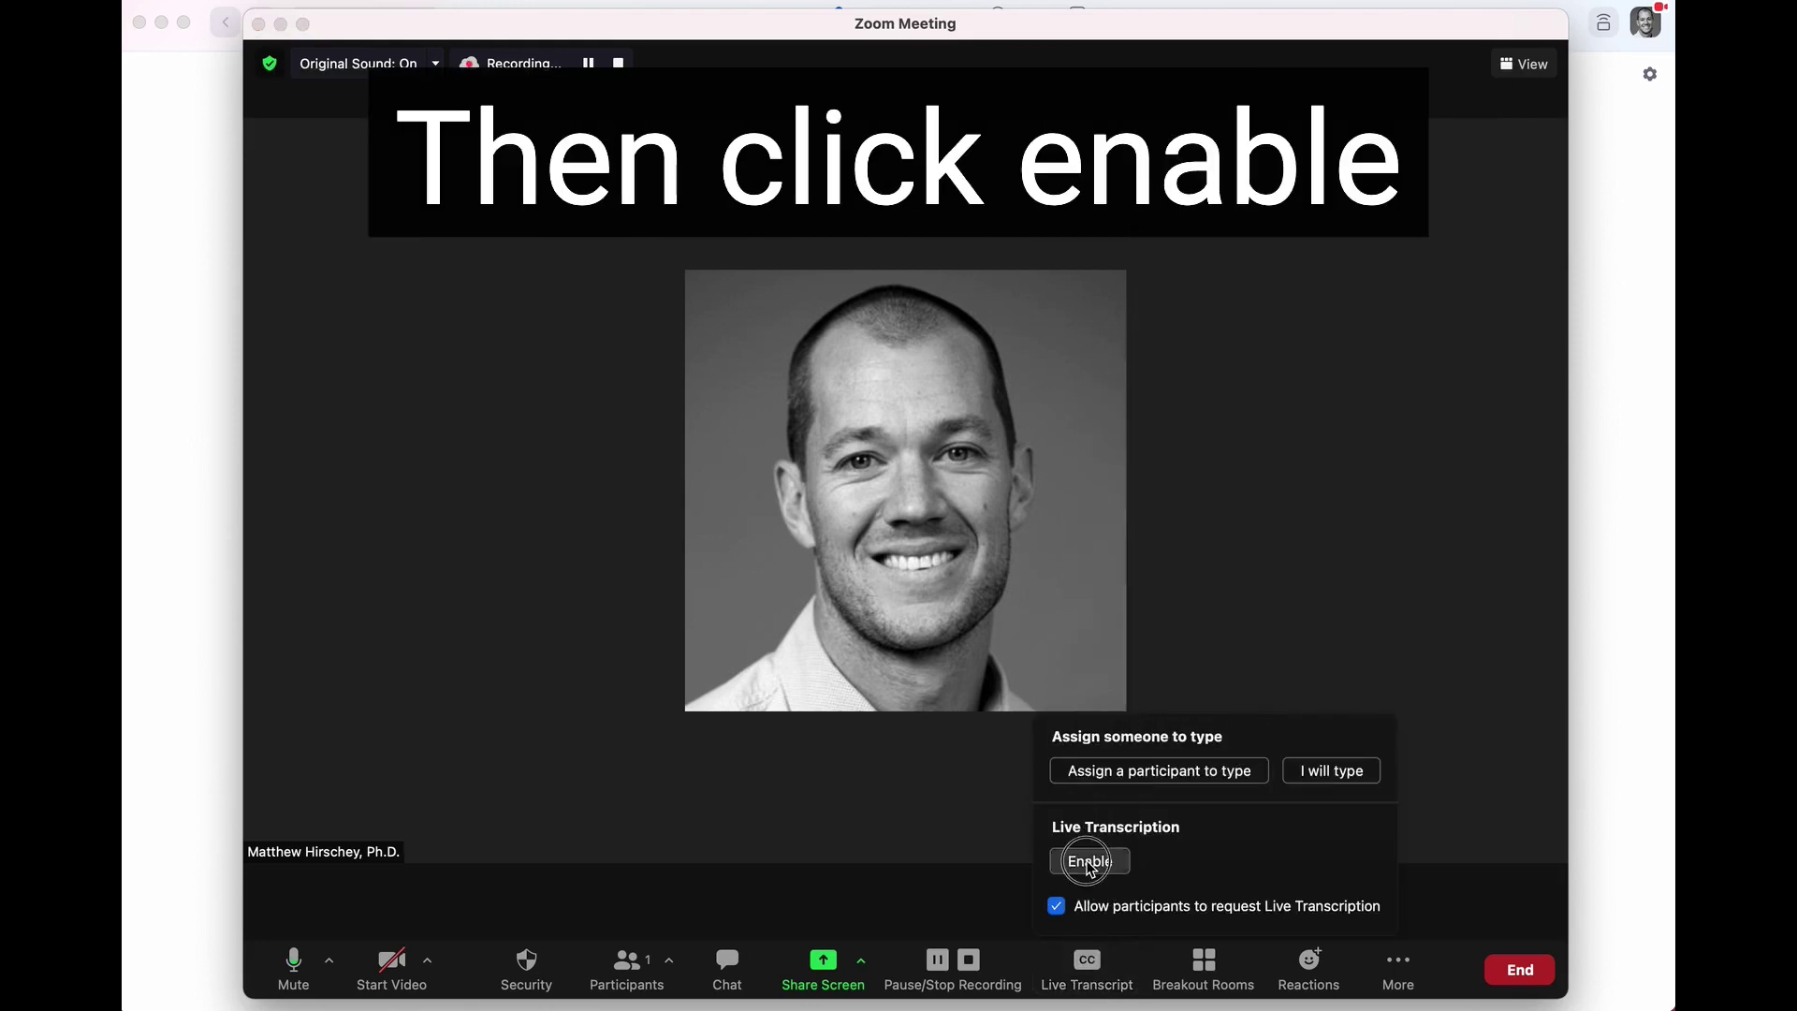
click(1092, 862)
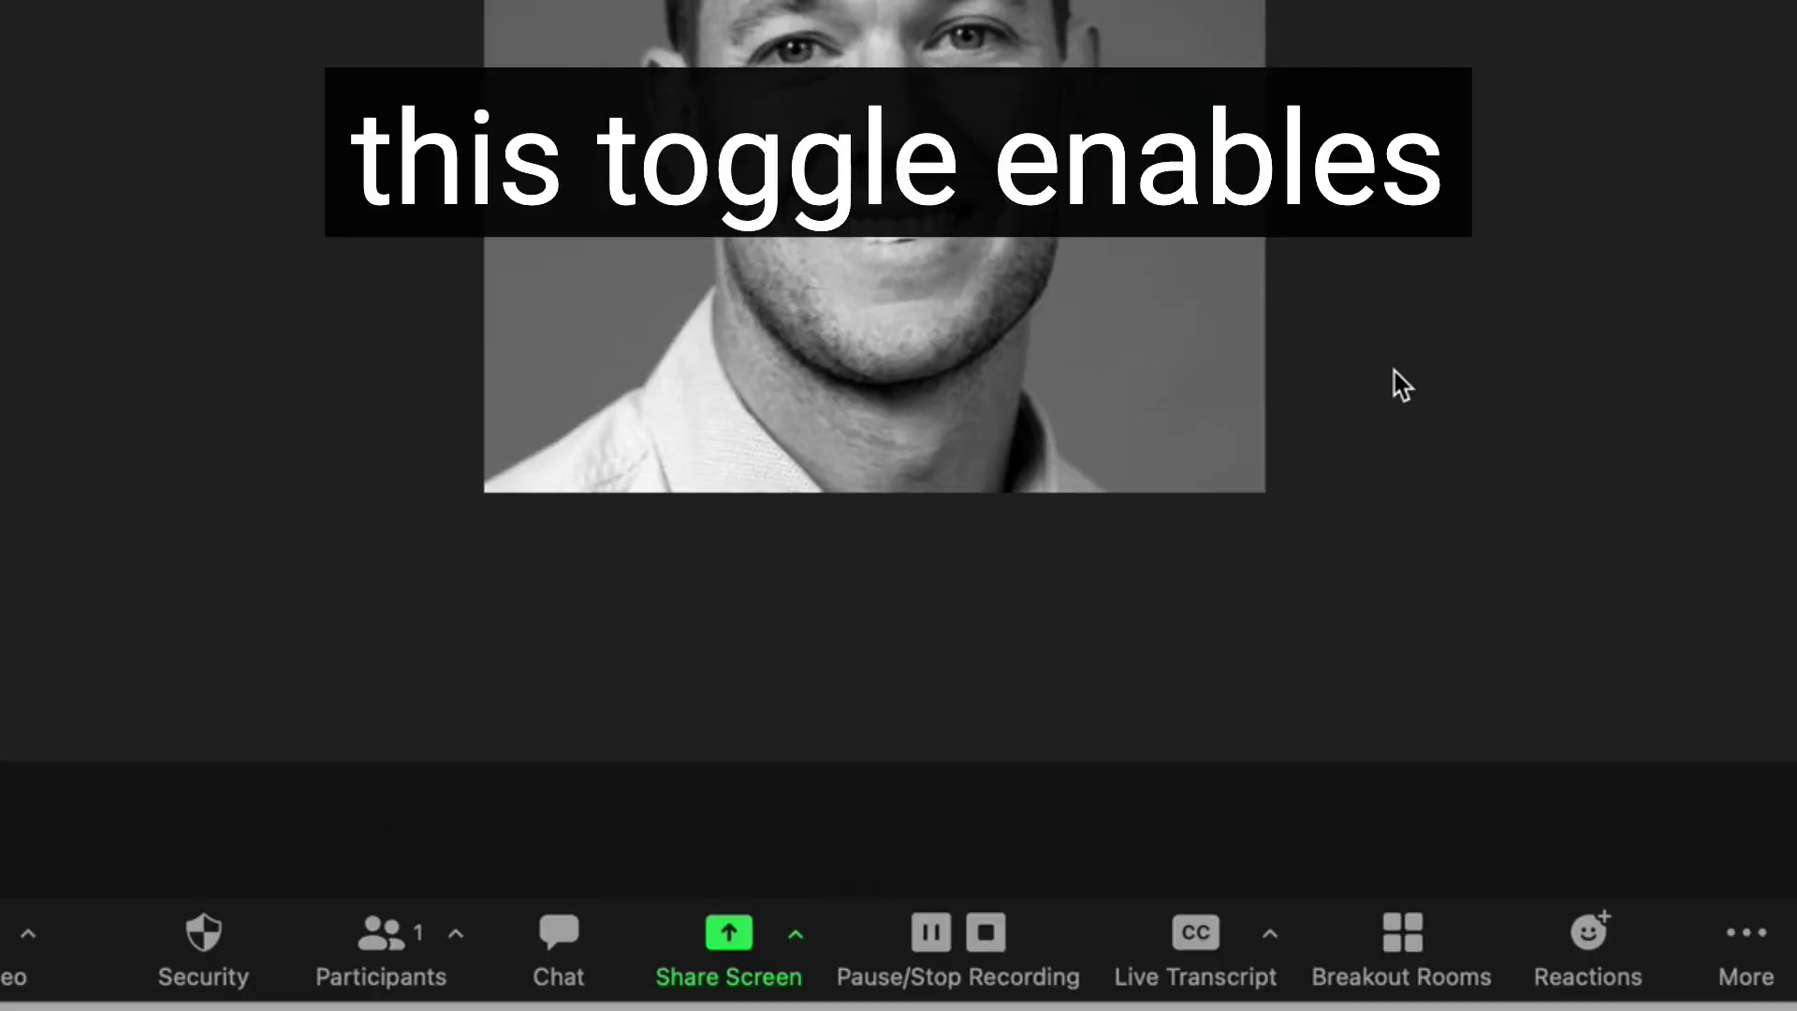